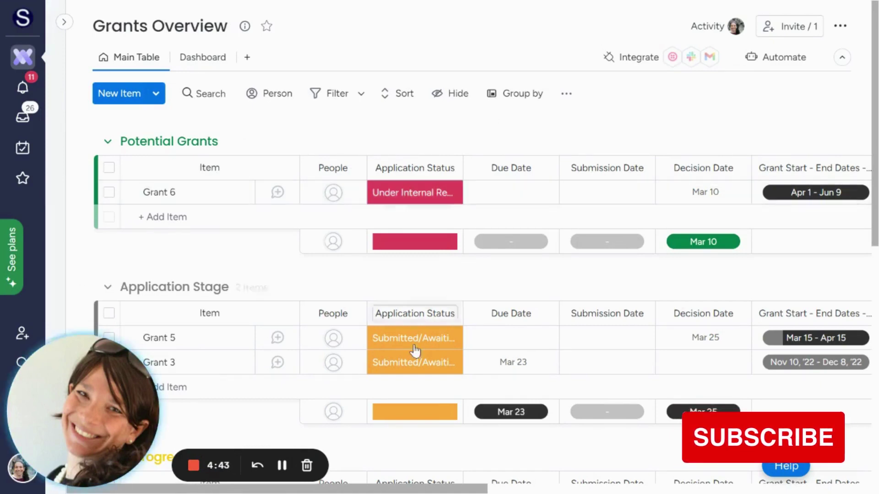
# - Add a Form view named Form to the Grants Overview board
pyautogui.hscroll(10, 413, 190)
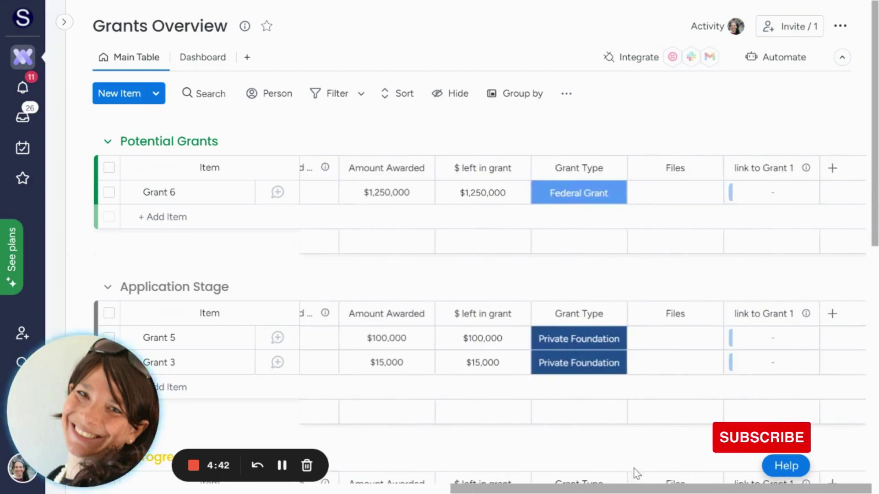
pyautogui.hscroll(-10, 637, 474)
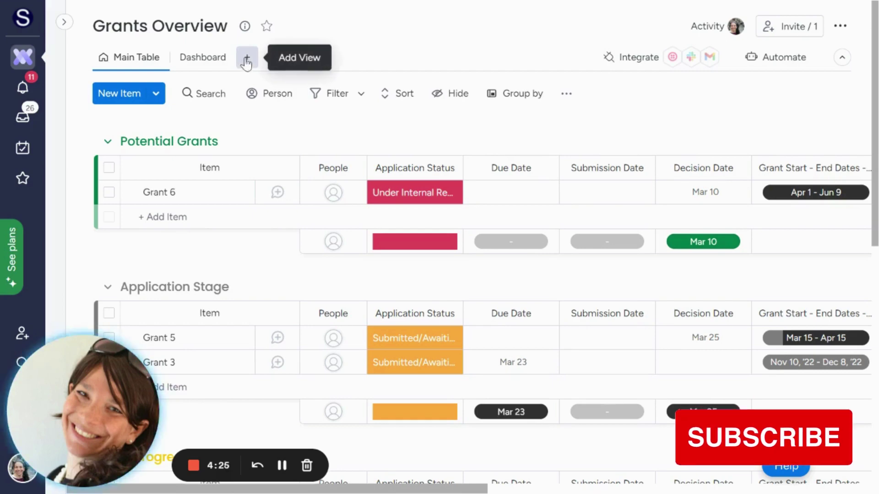
pyautogui.click(246, 62)
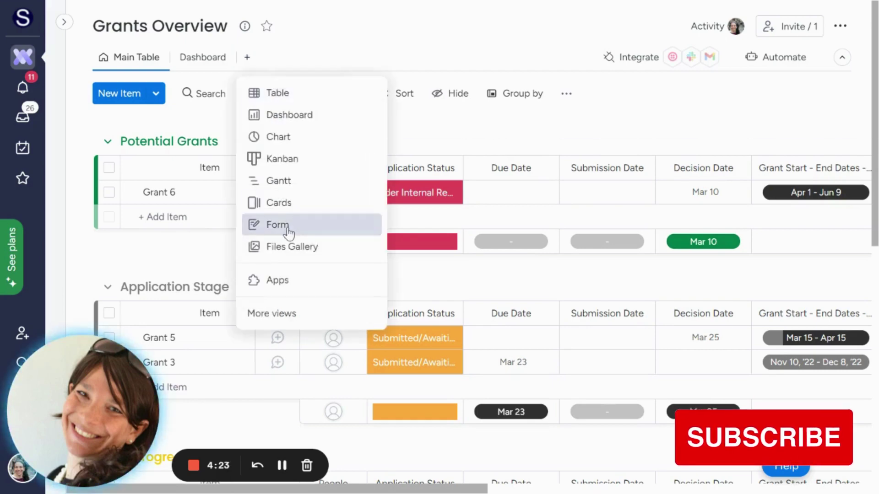
pyautogui.press('Escape')
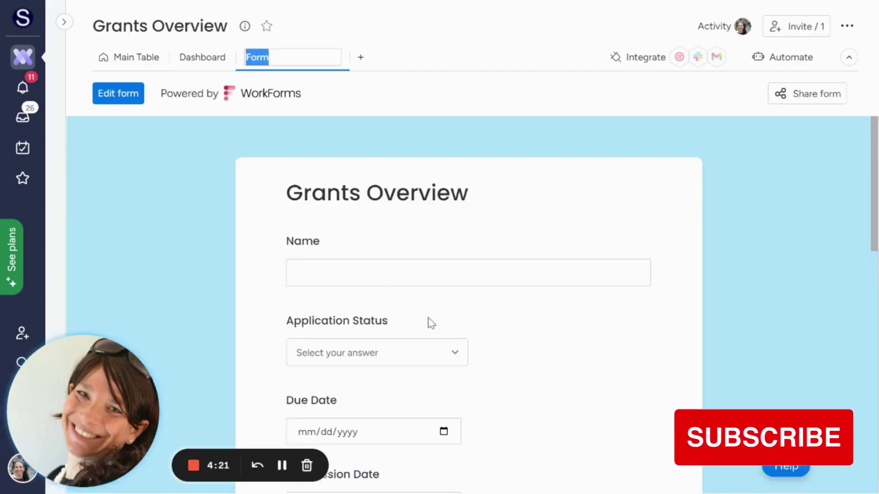
pyautogui.scroll(-10, 430, 320)
pyautogui.scroll(8, 248, 218)
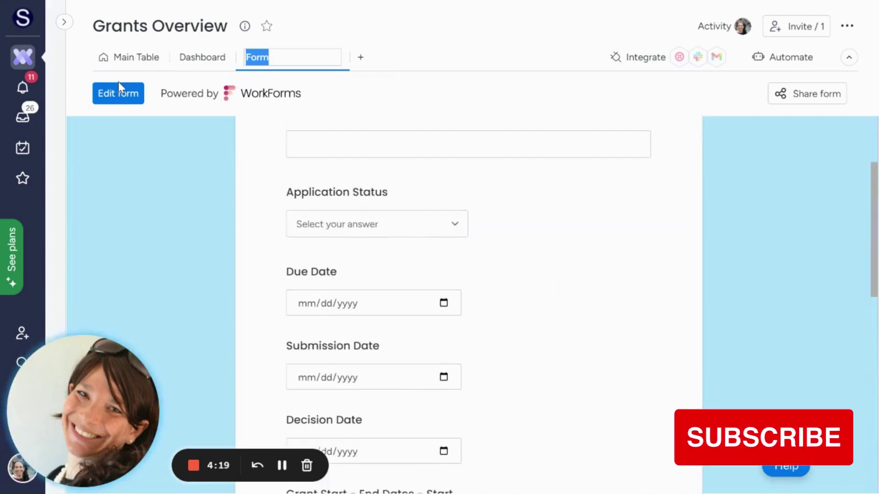
pyautogui.click(114, 97)
# - Review the form in the WorkForms editor, then return to the Main Table
pyautogui.click(114, 97)
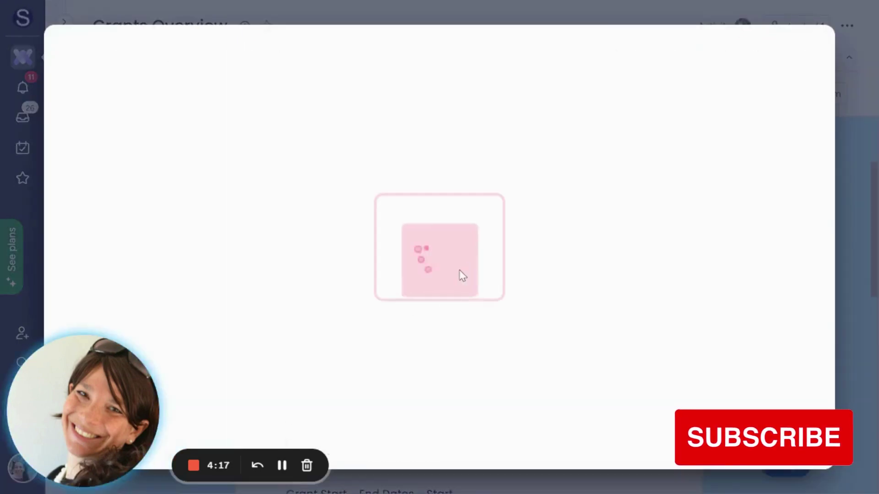
pyautogui.scroll(-10, 467, 267)
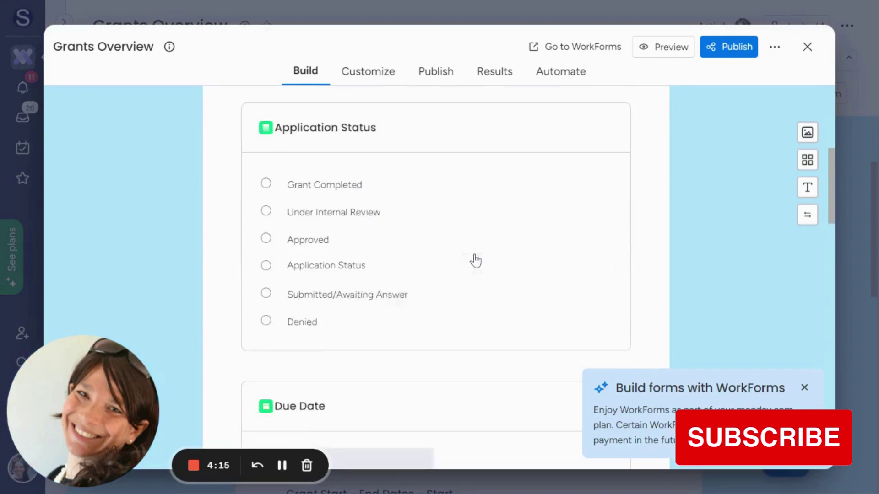
pyautogui.scroll(10, 438, 289)
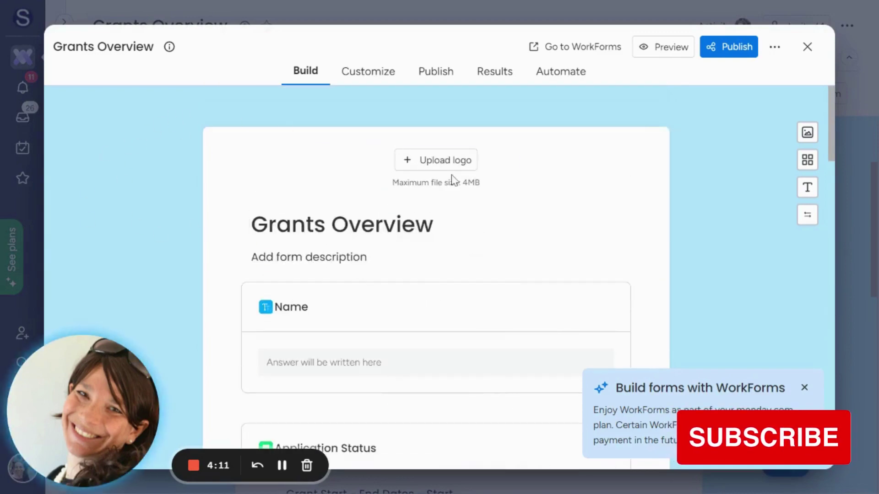
pyautogui.click(808, 50)
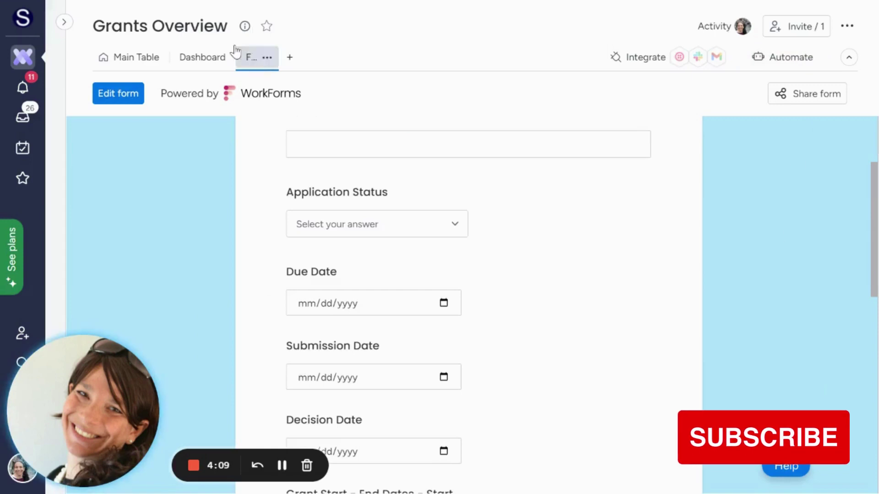
pyautogui.click(133, 64)
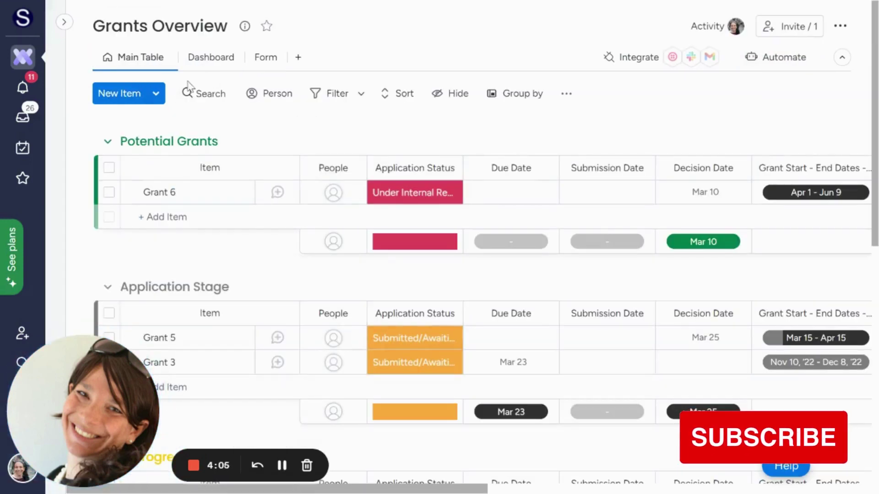
# - Add an Item Card view to Grant 6's item panel
pyautogui.click(277, 192)
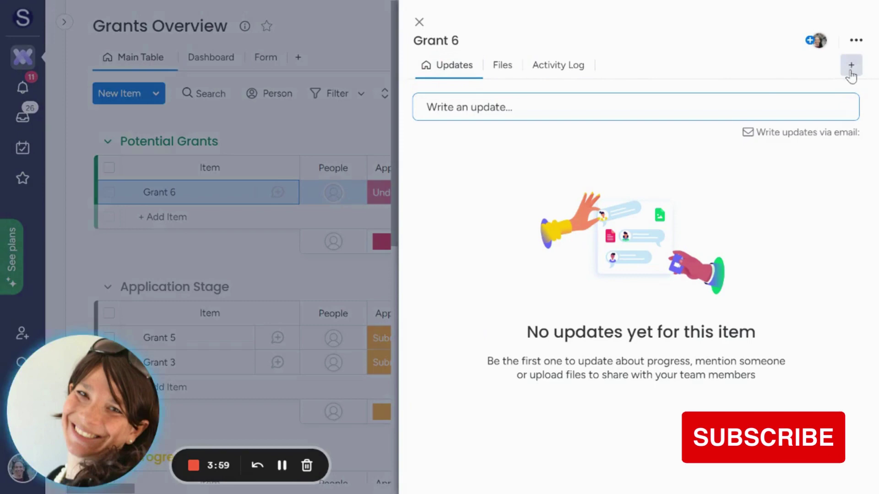
pyautogui.click(850, 66)
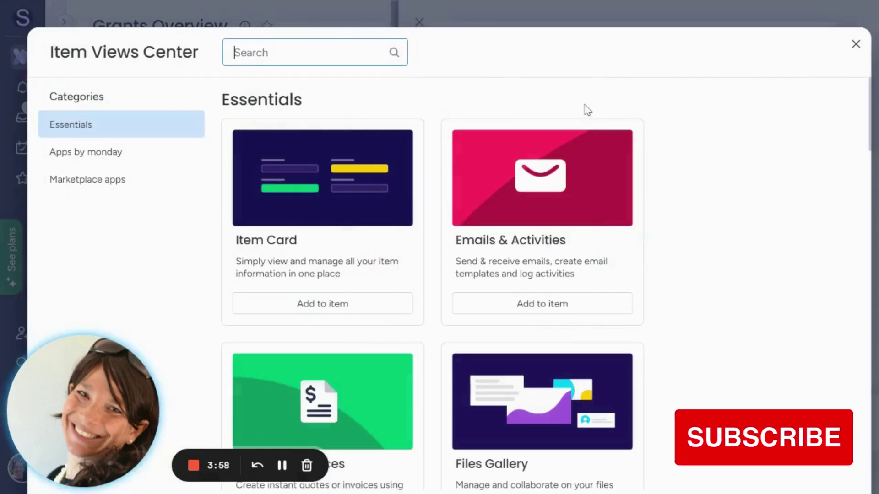
pyautogui.click(295, 304)
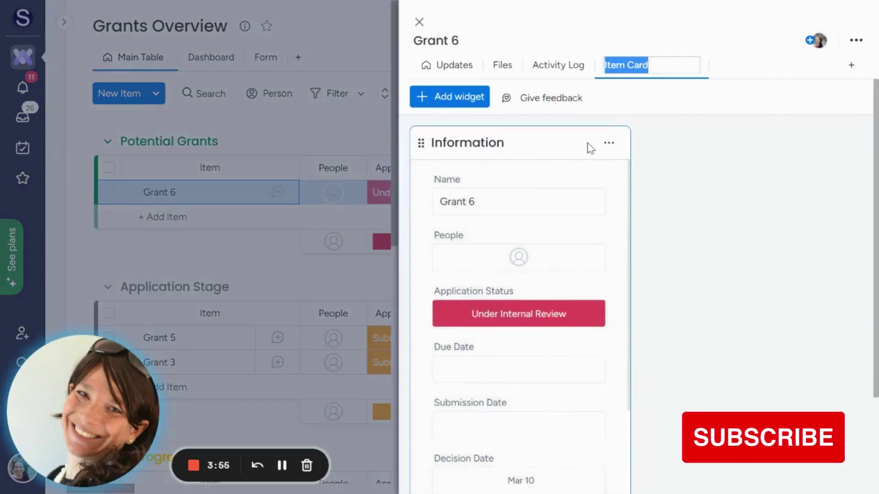
pyautogui.scroll(-5, 572, 297)
pyautogui.scroll(5, 569, 304)
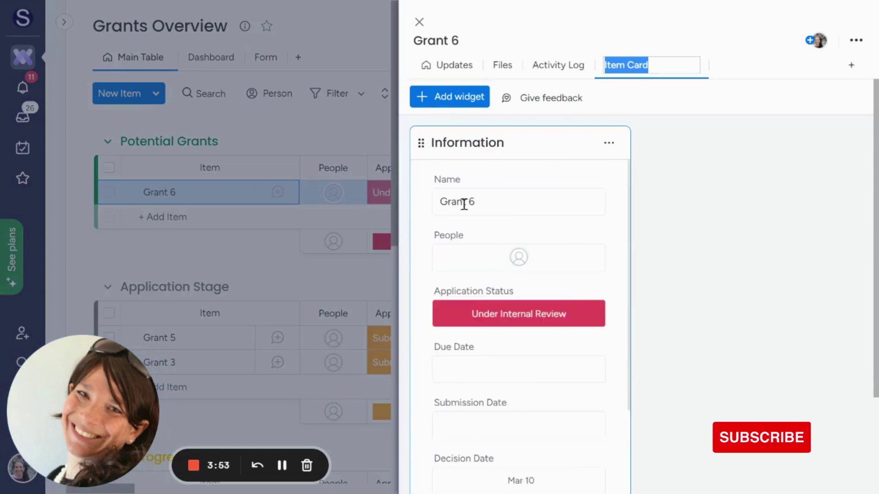
pyautogui.scroll(-7, 542, 308)
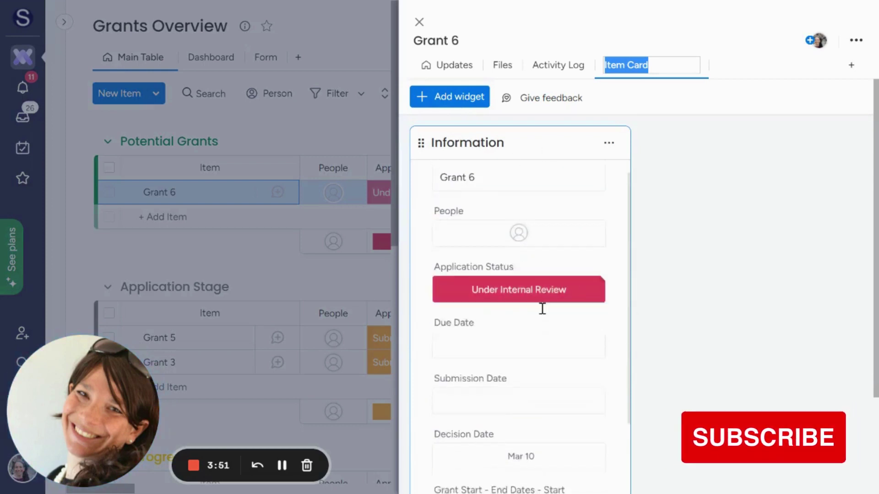
pyautogui.scroll(7, 542, 315)
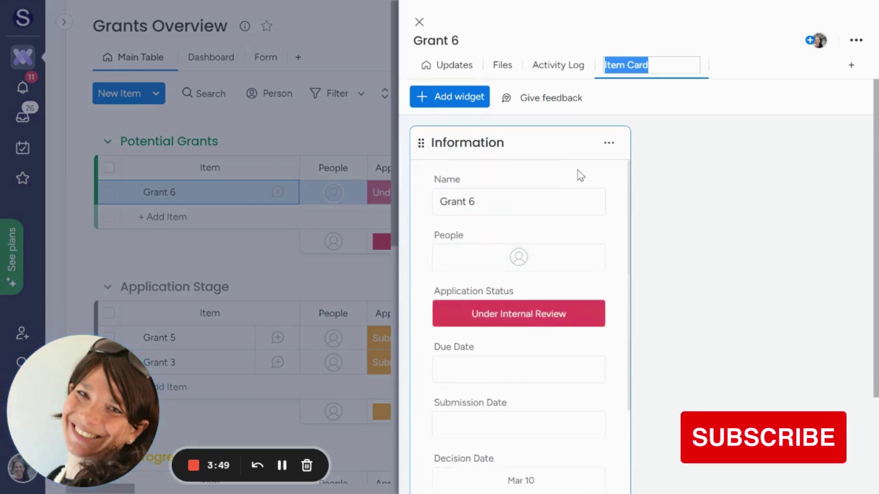
# - Duplicate the Information widget and widen the panel so both widgets sit side by side
pyautogui.click(609, 142)
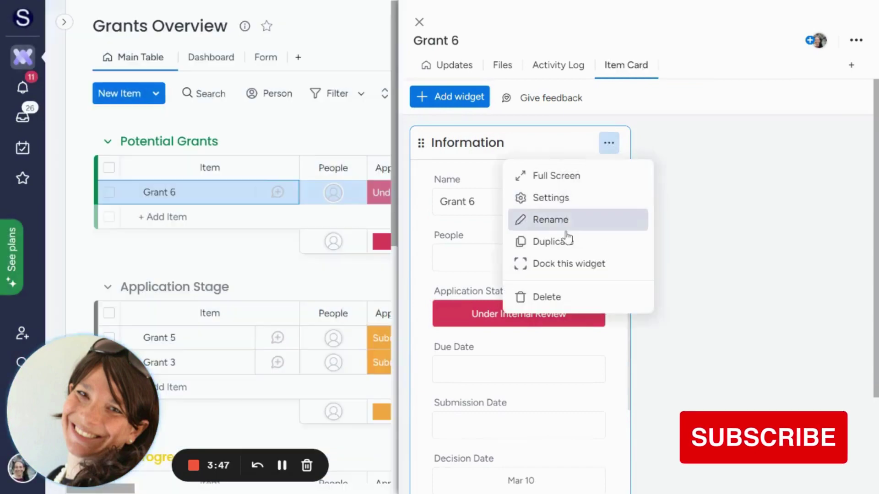
pyautogui.click(564, 241)
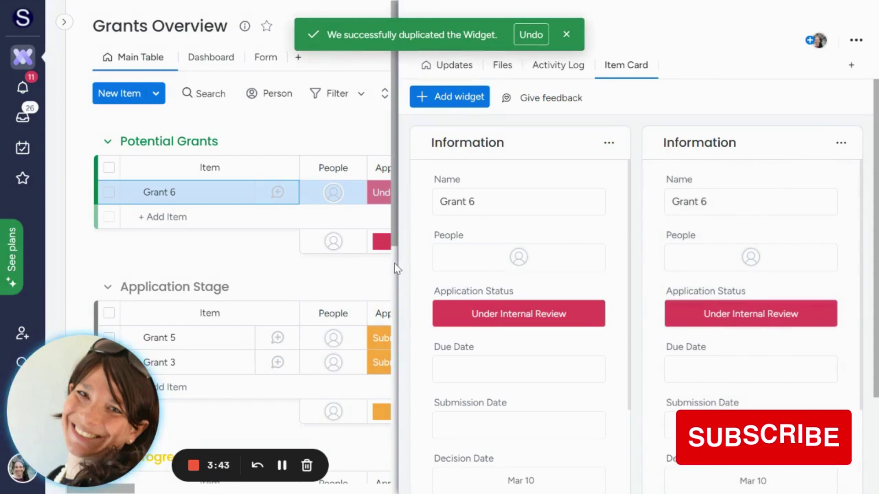
pyautogui.moveTo(396, 269); pyautogui.dragTo(185, 244)
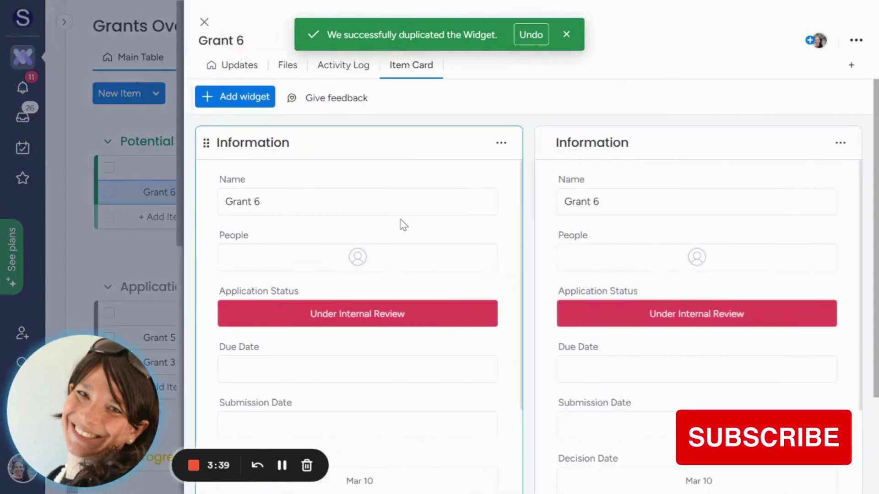
# - Retitle the left widget 'Basic Information' and hide Files, link to Grant 1, Grant Type, $ left, Amount Awarded and Total Spend
pyautogui.click(223, 150)
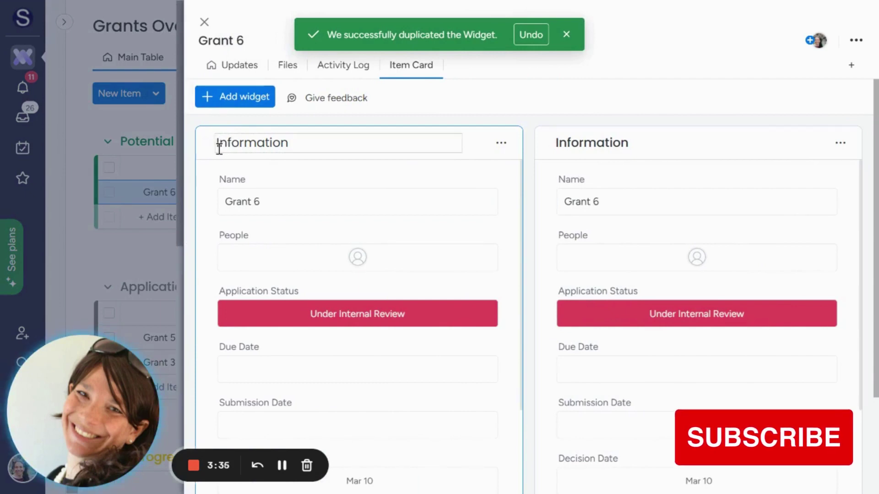
pyautogui.write('Basic')
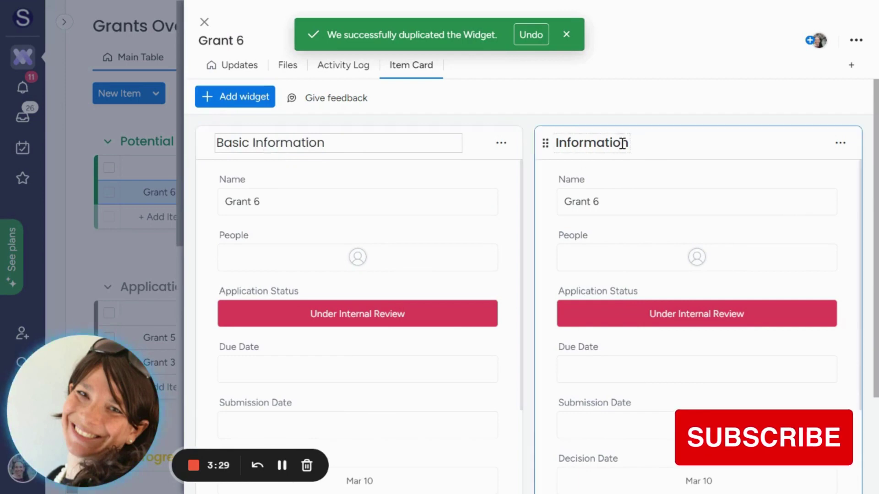
pyautogui.click(503, 144)
pyautogui.click(535, 199)
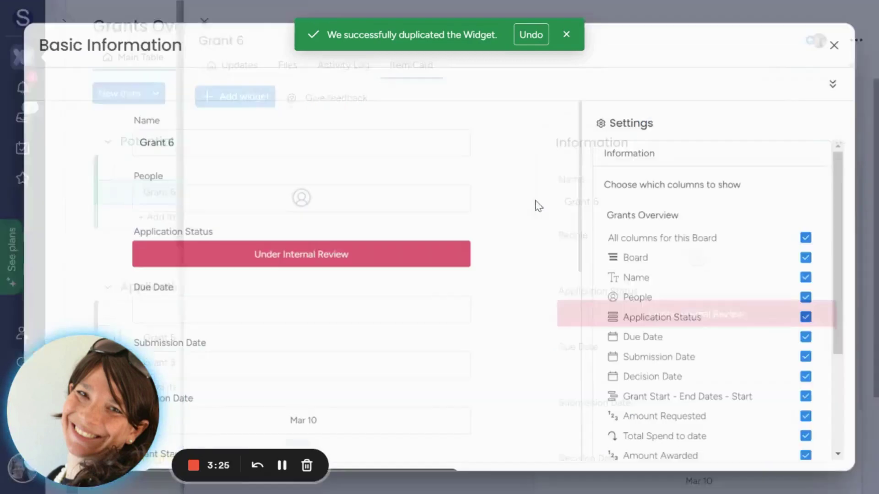
pyautogui.scroll(-2, 699, 267)
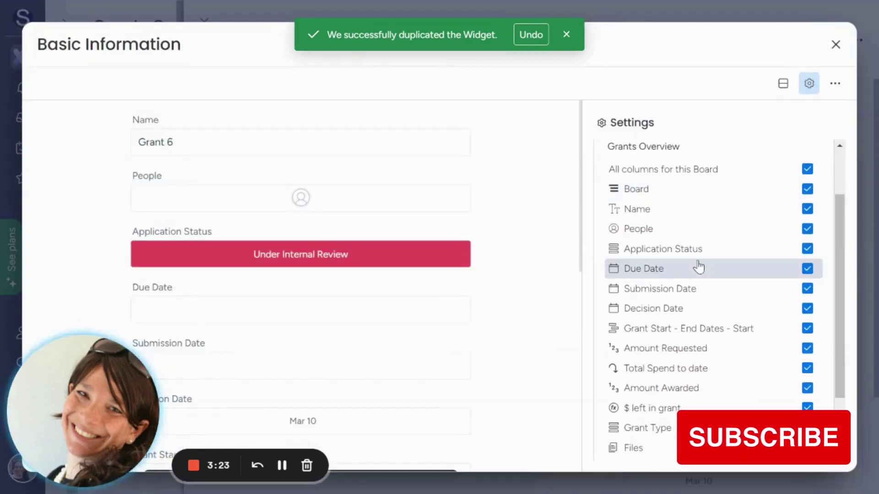
pyautogui.scroll(2, 699, 267)
pyautogui.scroll(-3, 696, 266)
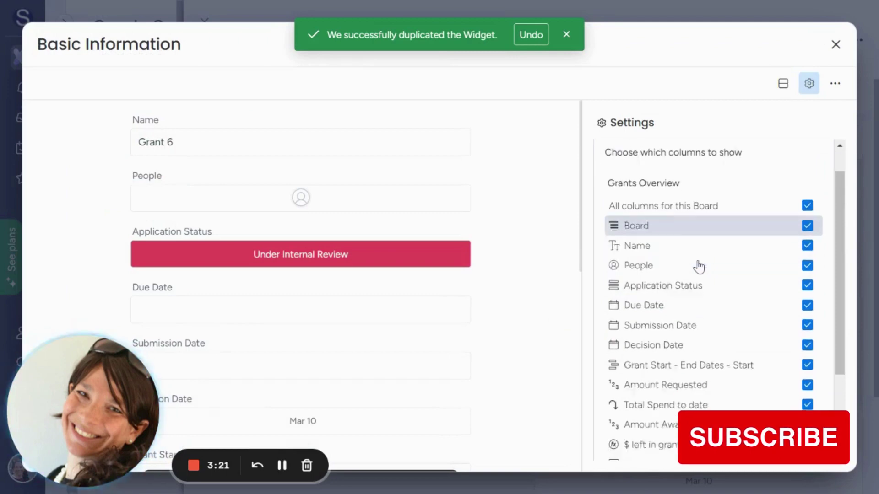
pyautogui.click(807, 369)
pyautogui.click(806, 386)
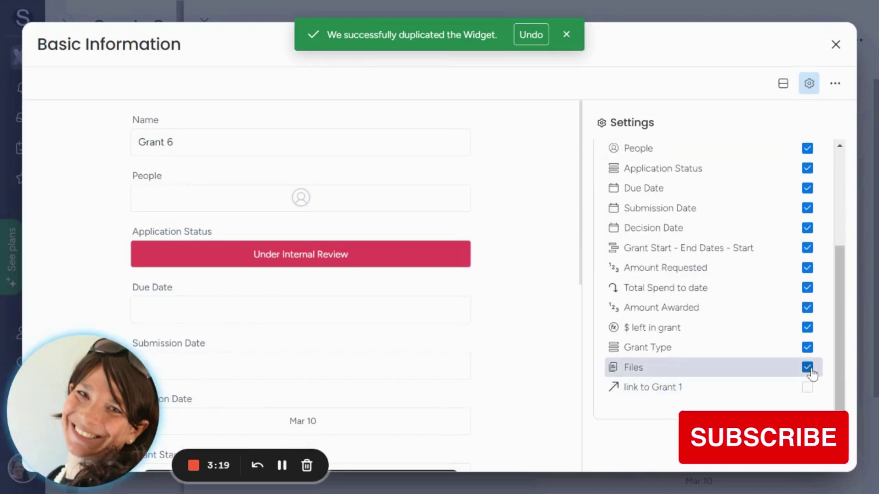
pyautogui.click(807, 348)
pyautogui.click(807, 328)
pyautogui.click(807, 308)
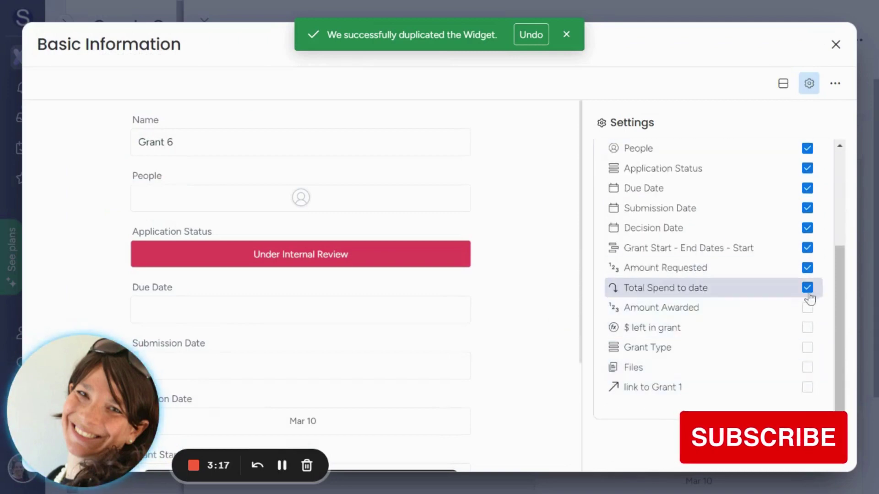
pyautogui.click(807, 288)
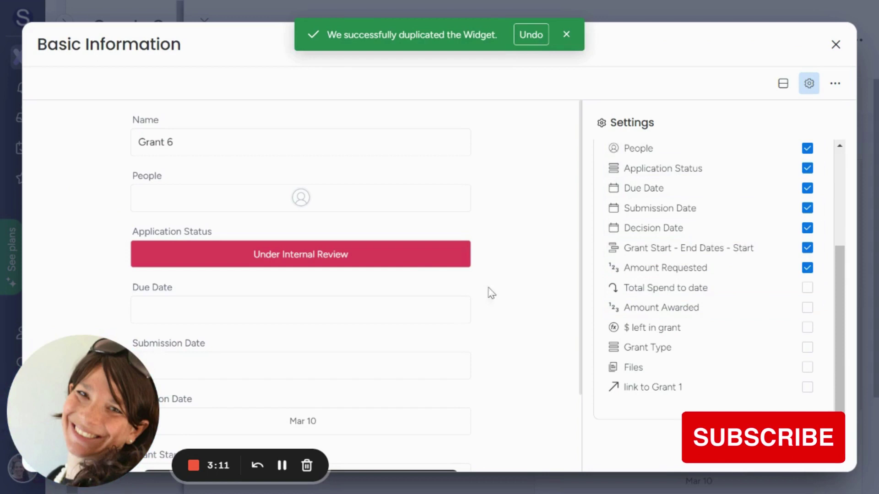
# - Also hide Application Status, People, Name and Board, leaving only the dates and Amount Requested
pyautogui.click(807, 168)
pyautogui.scroll(2, 796, 218)
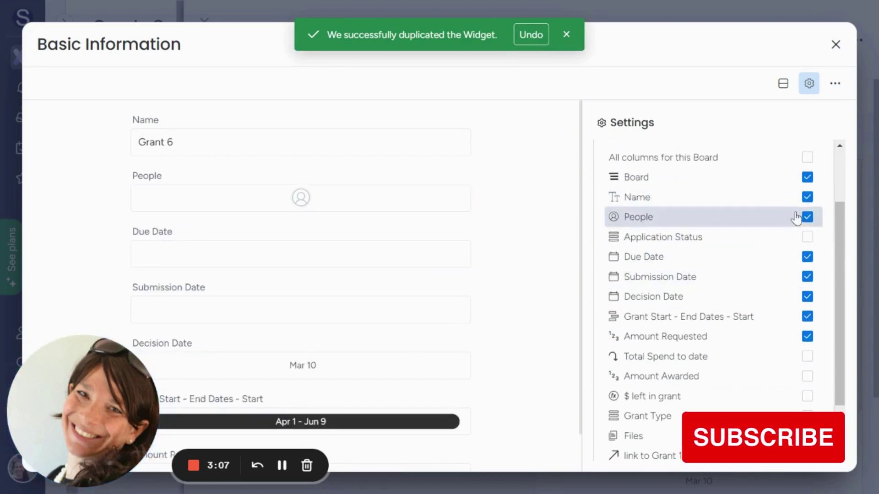
pyautogui.click(808, 218)
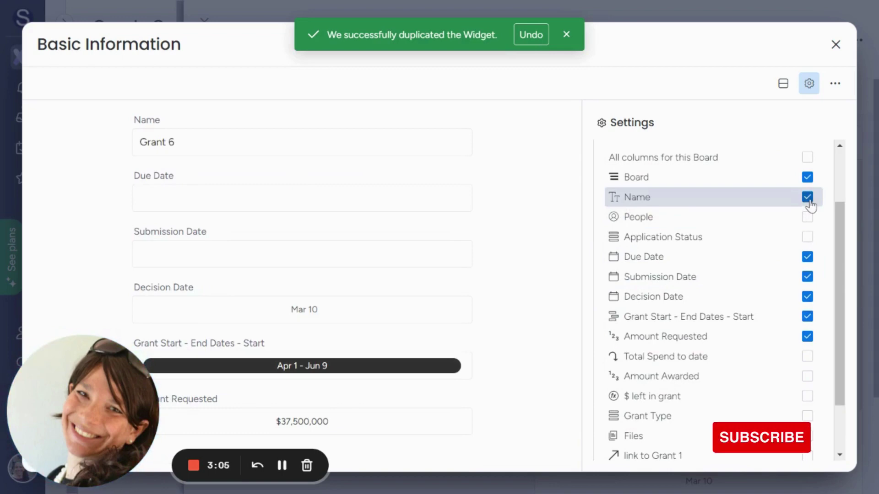
pyautogui.click(808, 197)
pyautogui.click(807, 177)
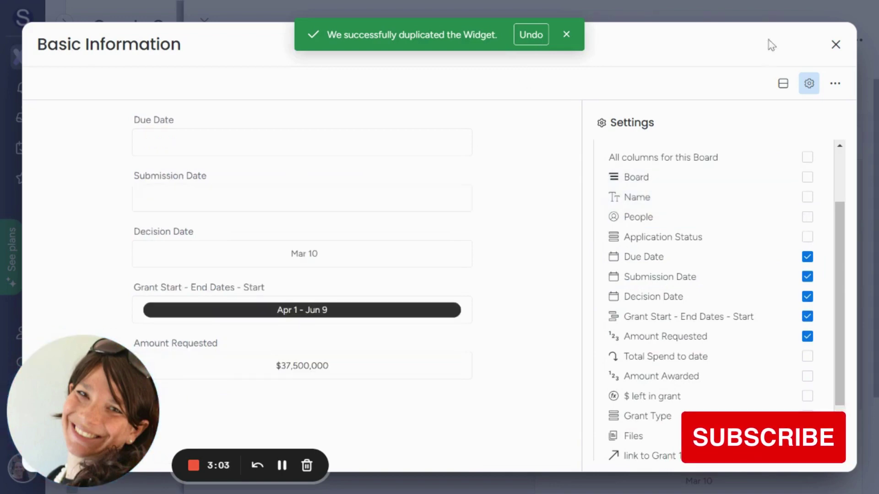
pyautogui.click(835, 45)
pyautogui.click(304, 142)
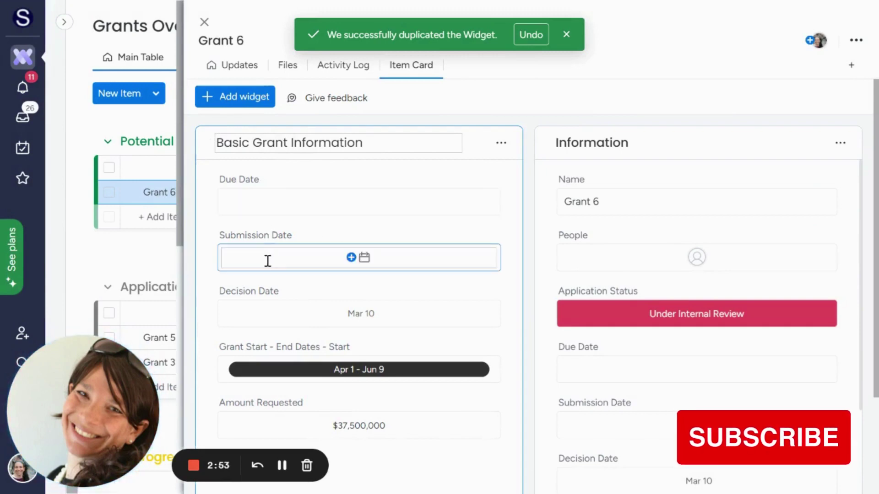
# - Rename the right Information widget to 'Status of Grant'
pyautogui.scroll(-3, 271, 261)
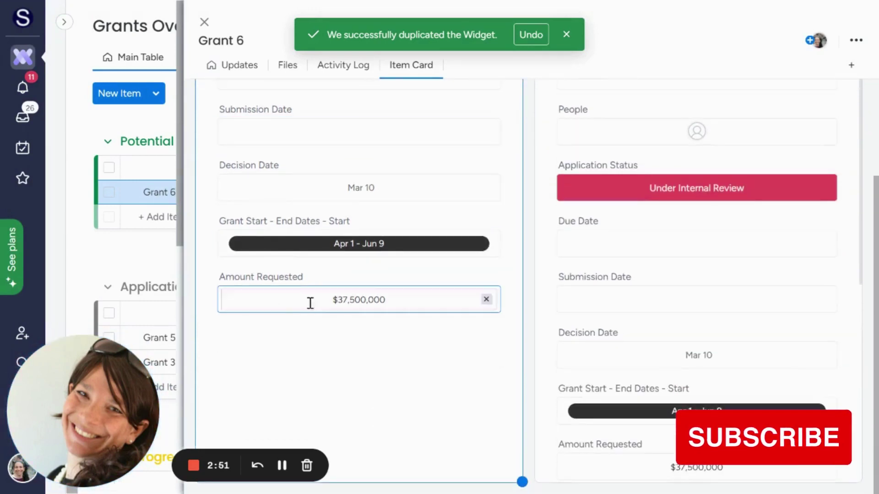
pyautogui.scroll(3, 298, 318)
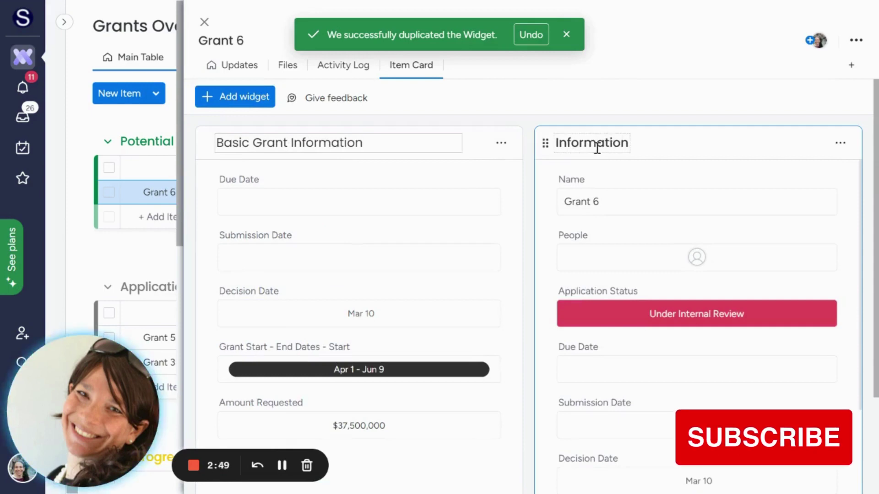
pyautogui.click(598, 148)
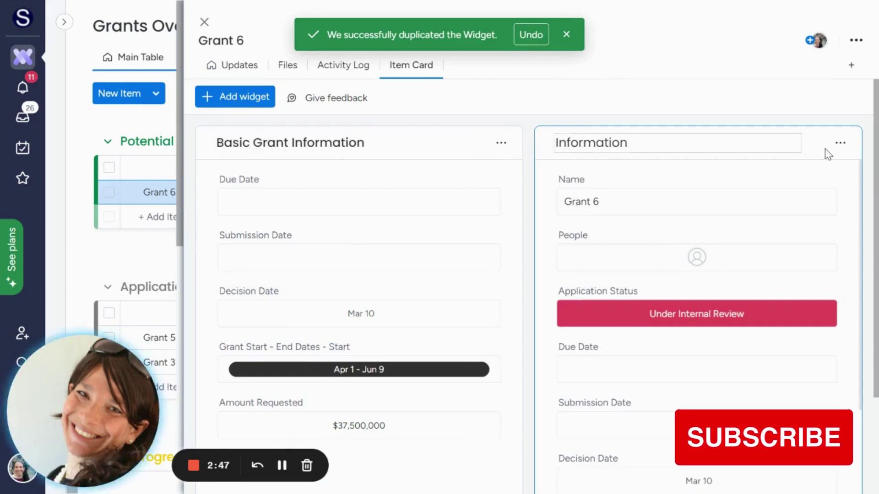
pyautogui.moveTo(679, 143); pyautogui.dragTo(558, 147)
pyautogui.press('BackSpace')
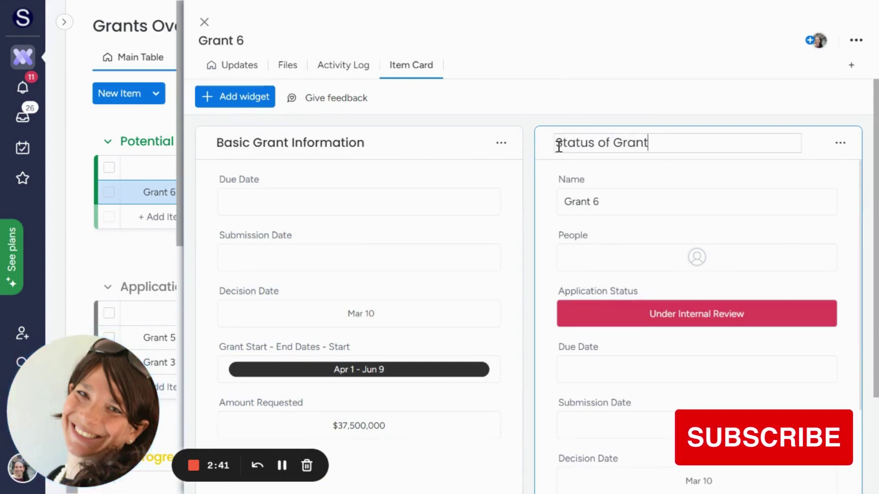
pyautogui.write('Status of Grant')
# - In its column settings, turn off show-all and hide Name, People, Application Status, Due and Submission Dates
pyautogui.click(840, 142)
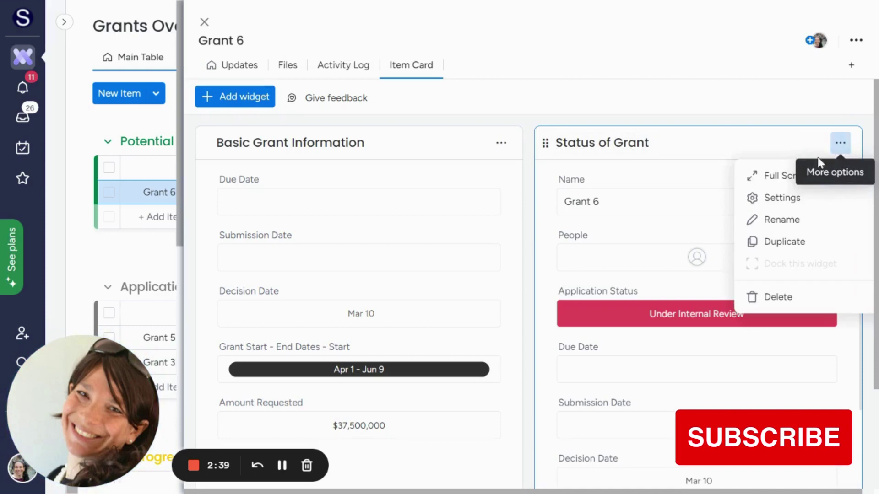
pyautogui.click(790, 202)
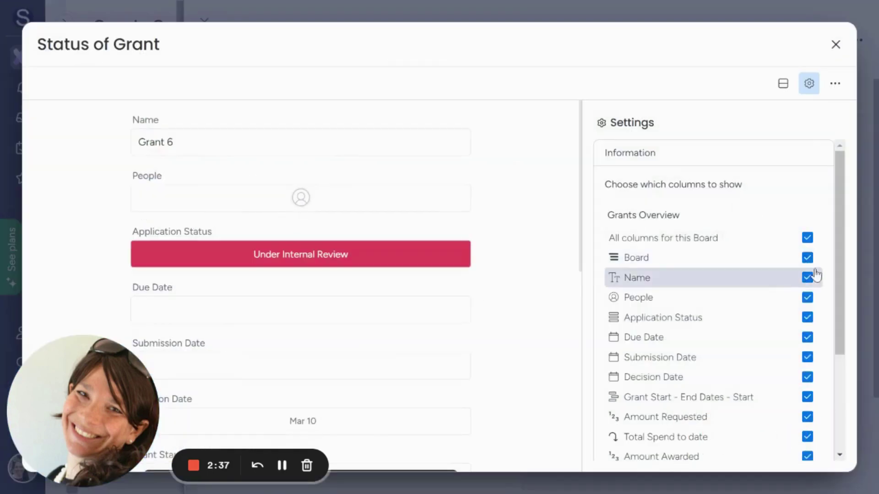
pyautogui.click(807, 257)
pyautogui.click(807, 278)
pyautogui.click(807, 297)
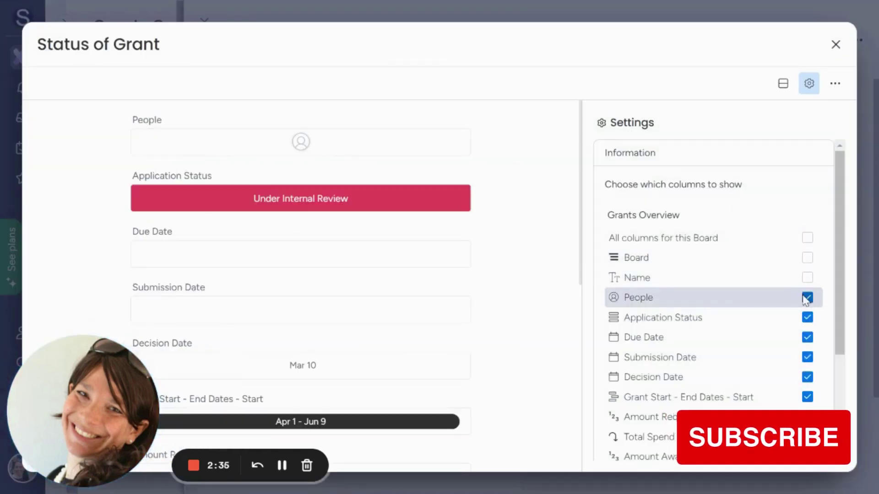
pyautogui.click(808, 317)
pyautogui.click(807, 338)
pyautogui.click(807, 357)
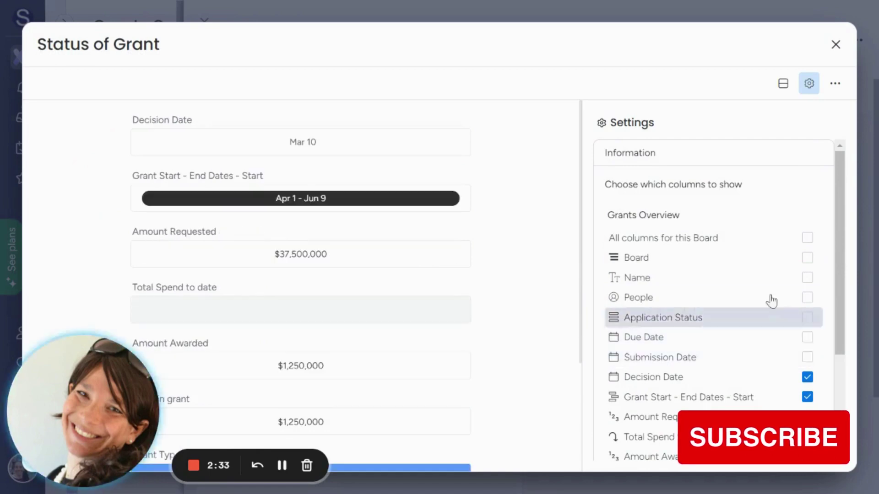
# - Also hide Decision Date, Amount Requested, Files and link to Grant 1 columns
pyautogui.scroll(-3, 771, 298)
pyautogui.click(808, 241)
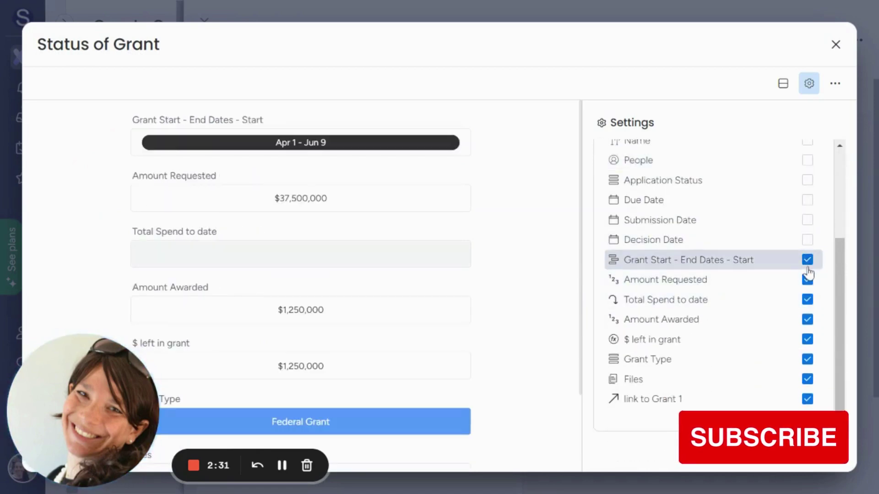
pyautogui.click(806, 281)
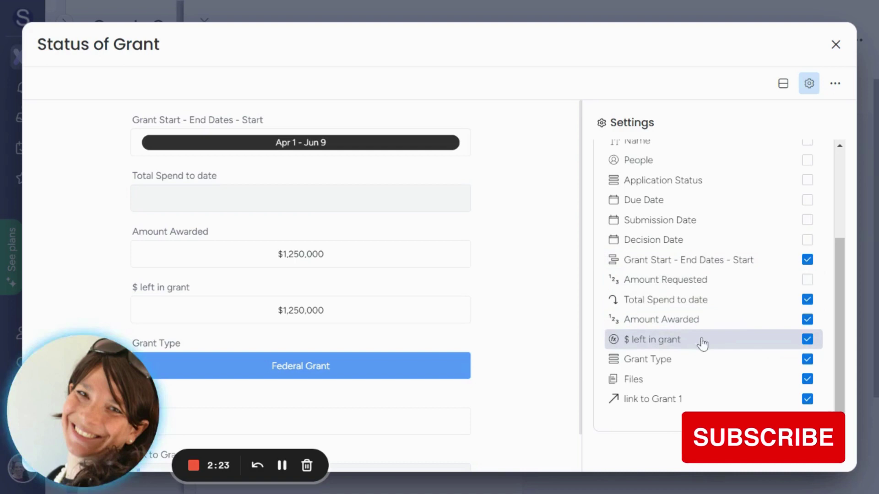
pyautogui.click(807, 379)
pyautogui.click(807, 398)
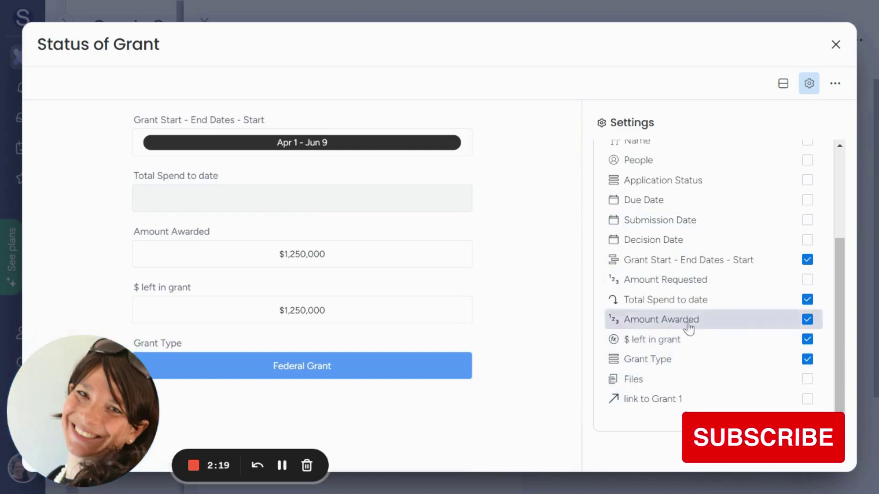
pyautogui.click(833, 42)
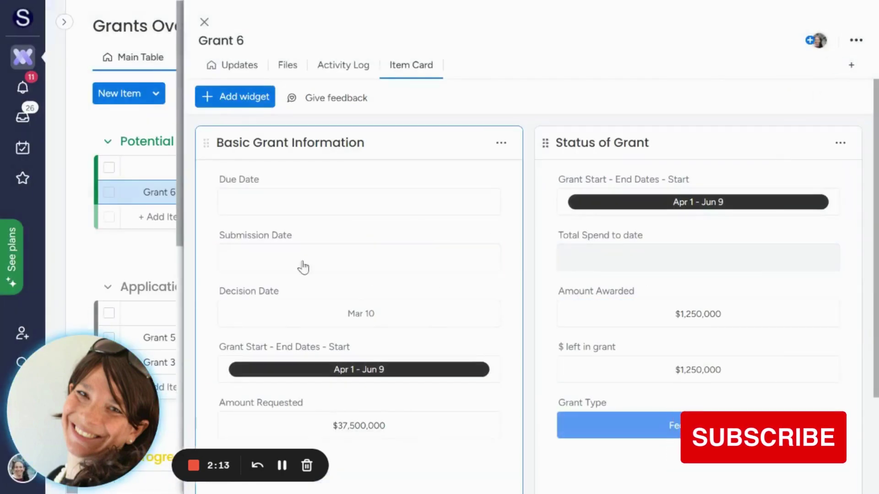
pyautogui.scroll(-1, 295, 251)
pyautogui.scroll(1, 300, 256)
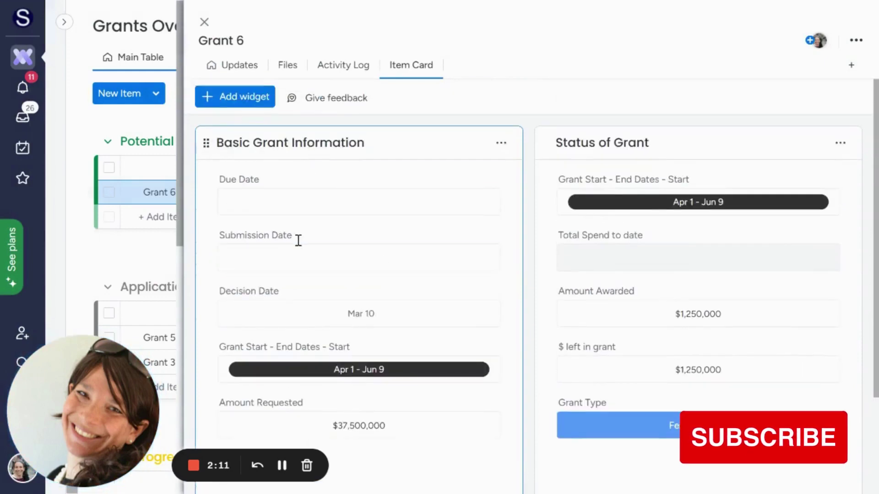